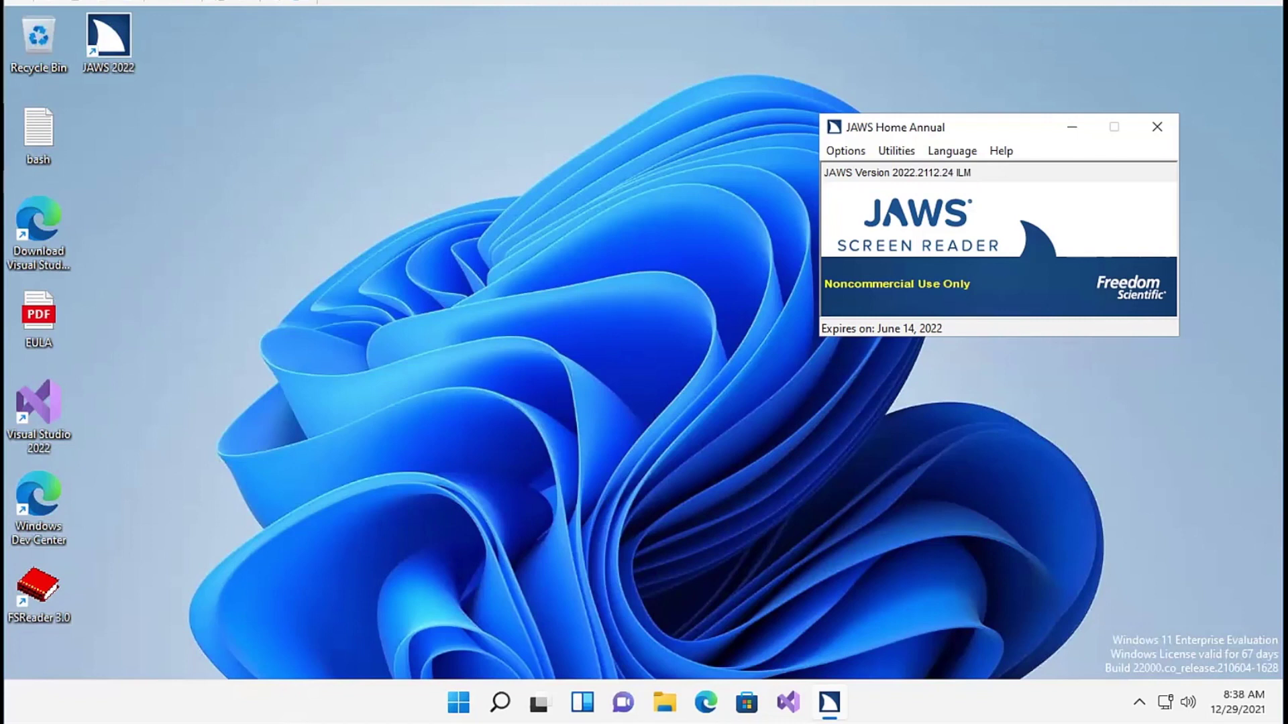
Minimize all open windows, restore them once, and minimize them again to show the desktop.
{"action": "key", "text": "alt"}
{"action": "key", "text": "super+d"}
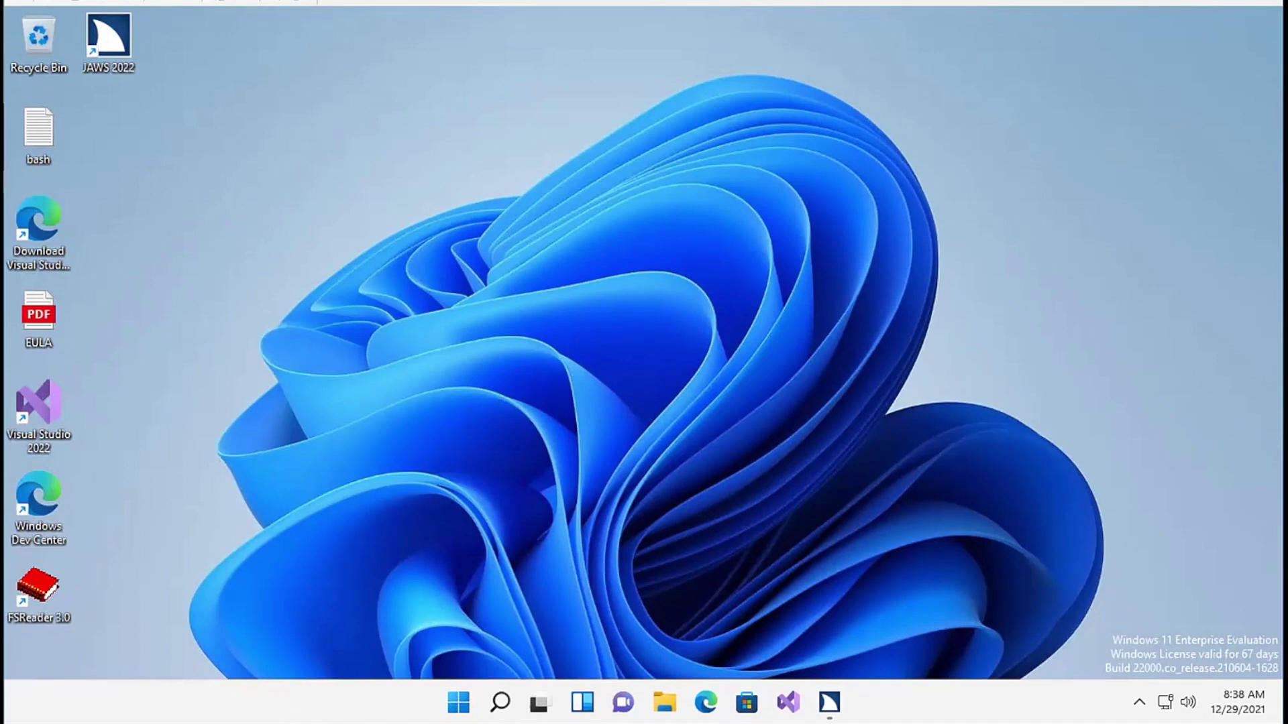
{"action": "key", "text": "super+d"}
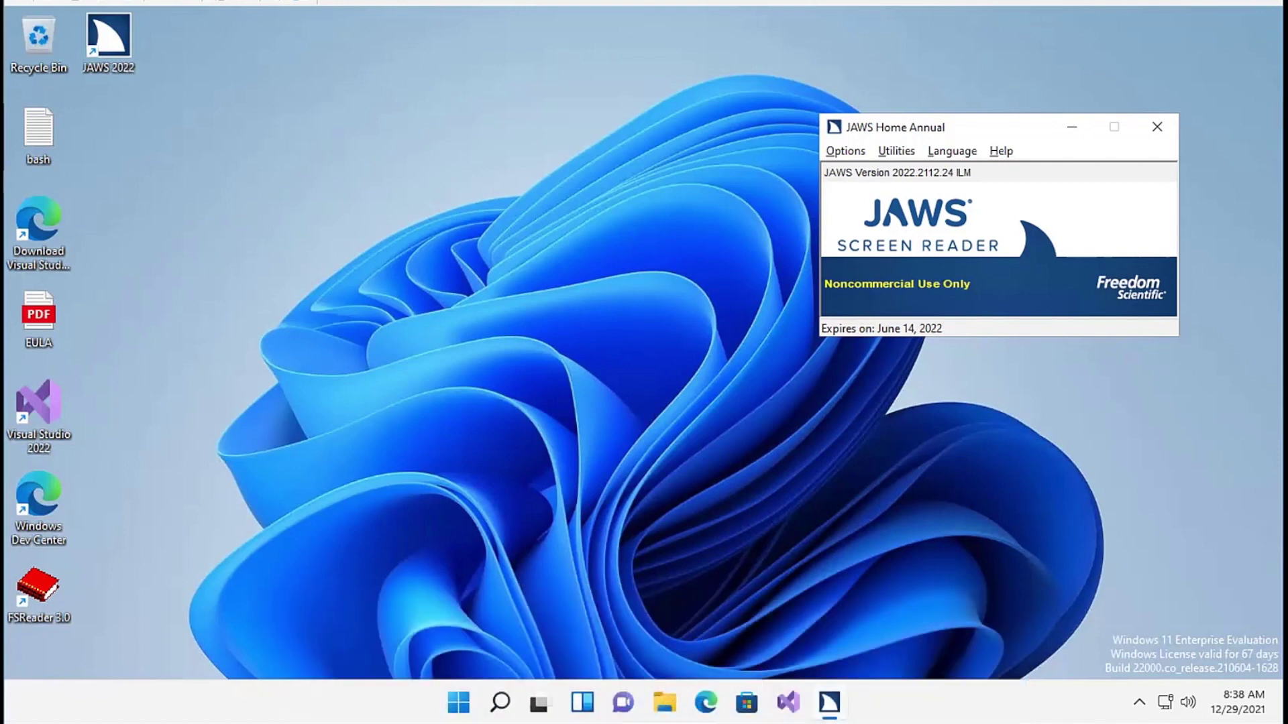
{"action": "key", "text": "super+d"}
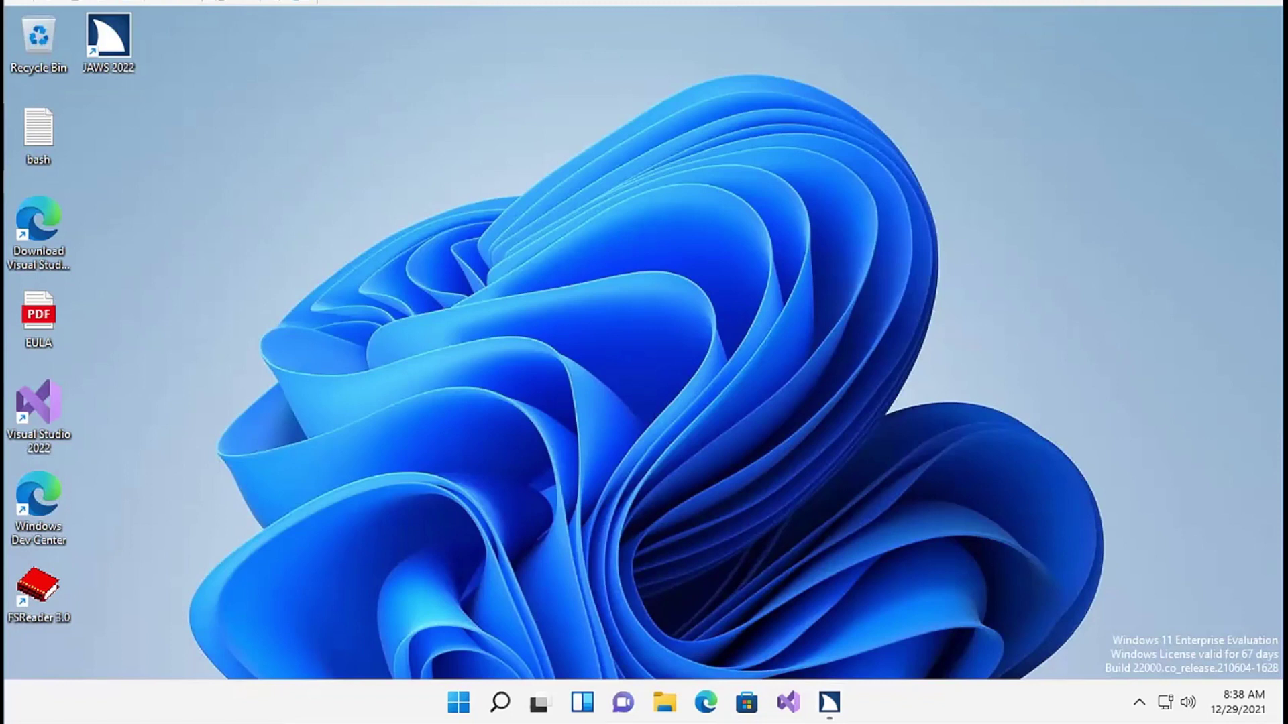
Browse the desktop icons down to the Download Visual Studio Code shortcut and return to the bash file.
{"action": "key", "text": "Down"}
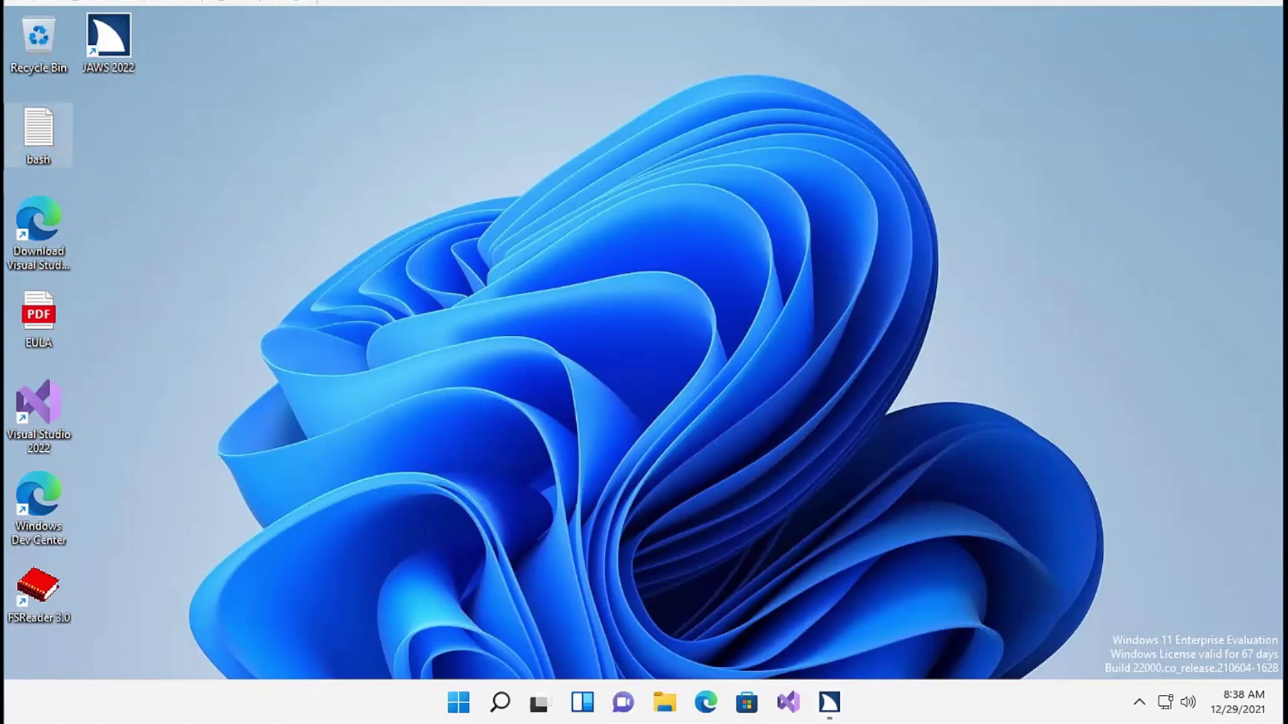
{"action": "key", "text": "Down"}
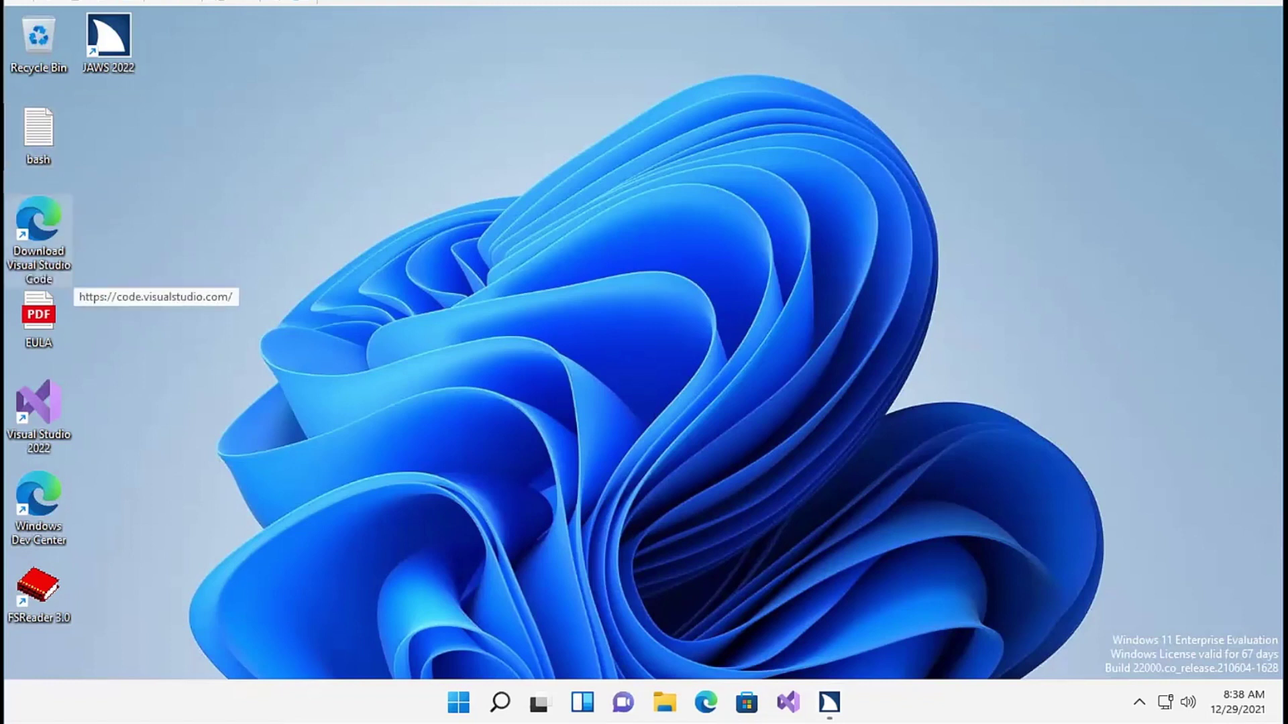
{"action": "key", "text": "Up"}
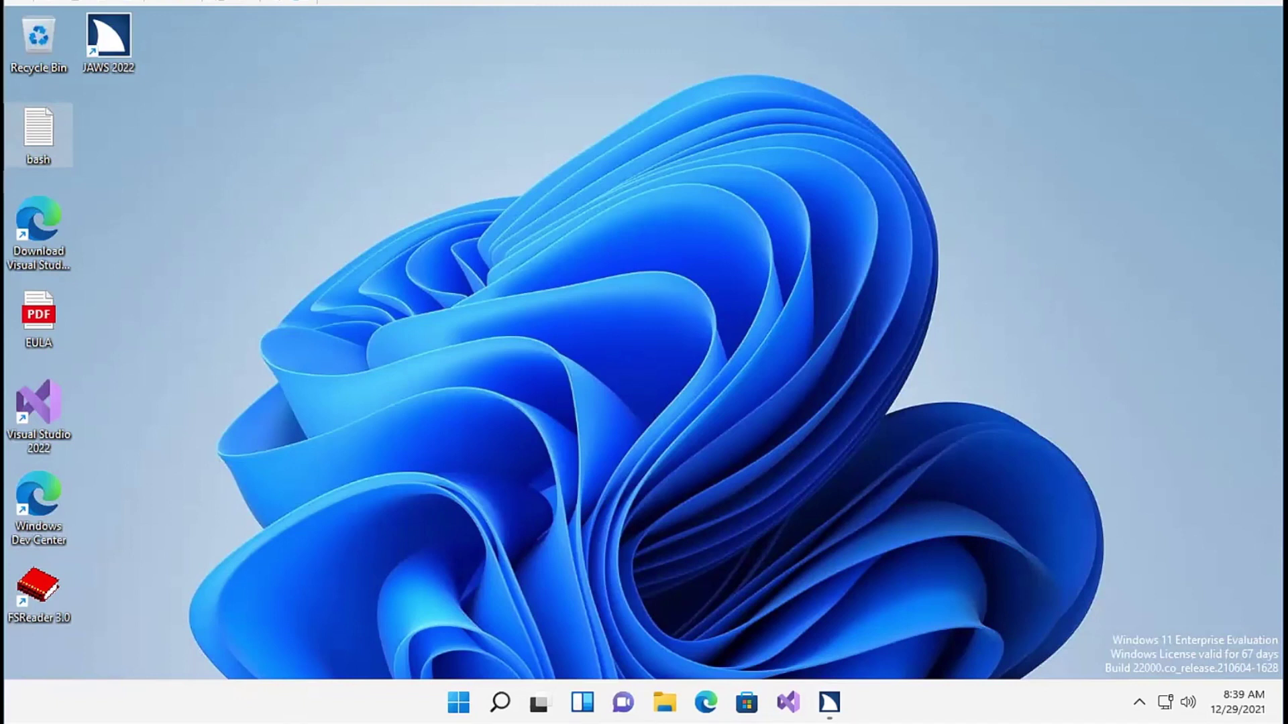
Move focus from the desktop to the taskbar and browse its items from Start through Search, Task View and Widgets to File Explorer.
{"action": "key", "text": "Tab"}
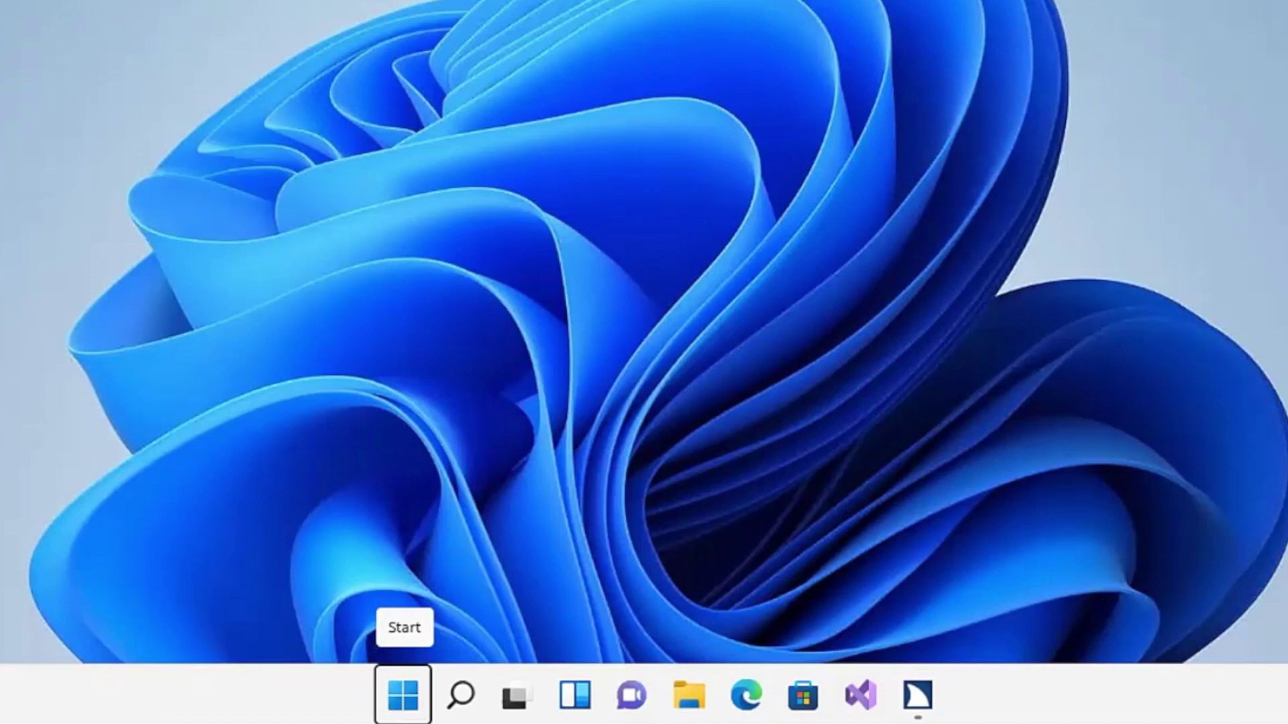
{"action": "key", "text": "Right"}
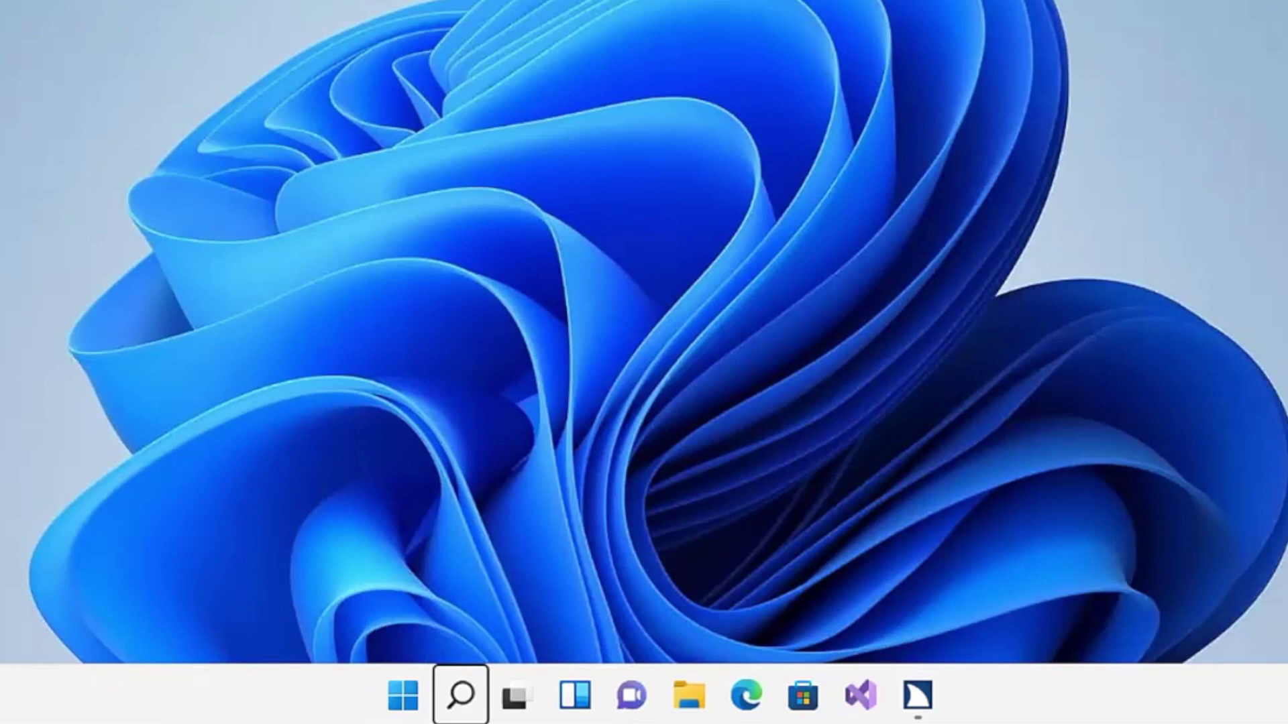
{"action": "key", "text": "Return"}
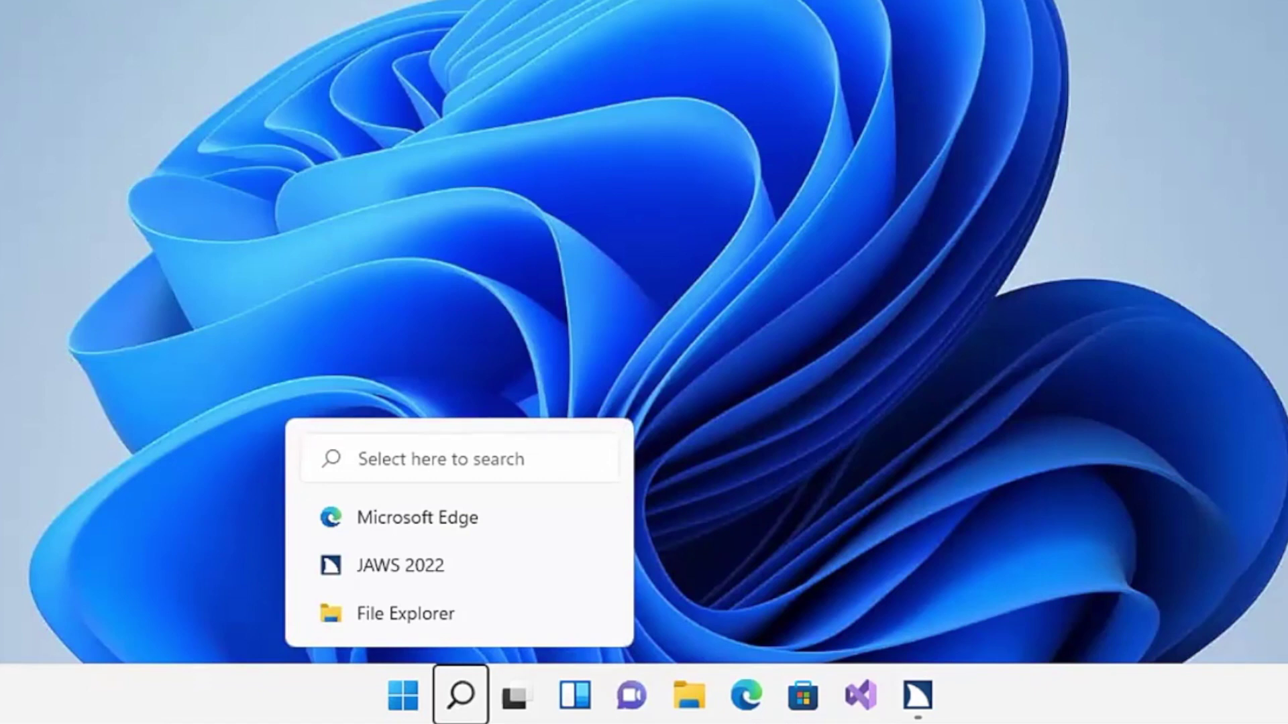
{"action": "key", "text": "Right"}
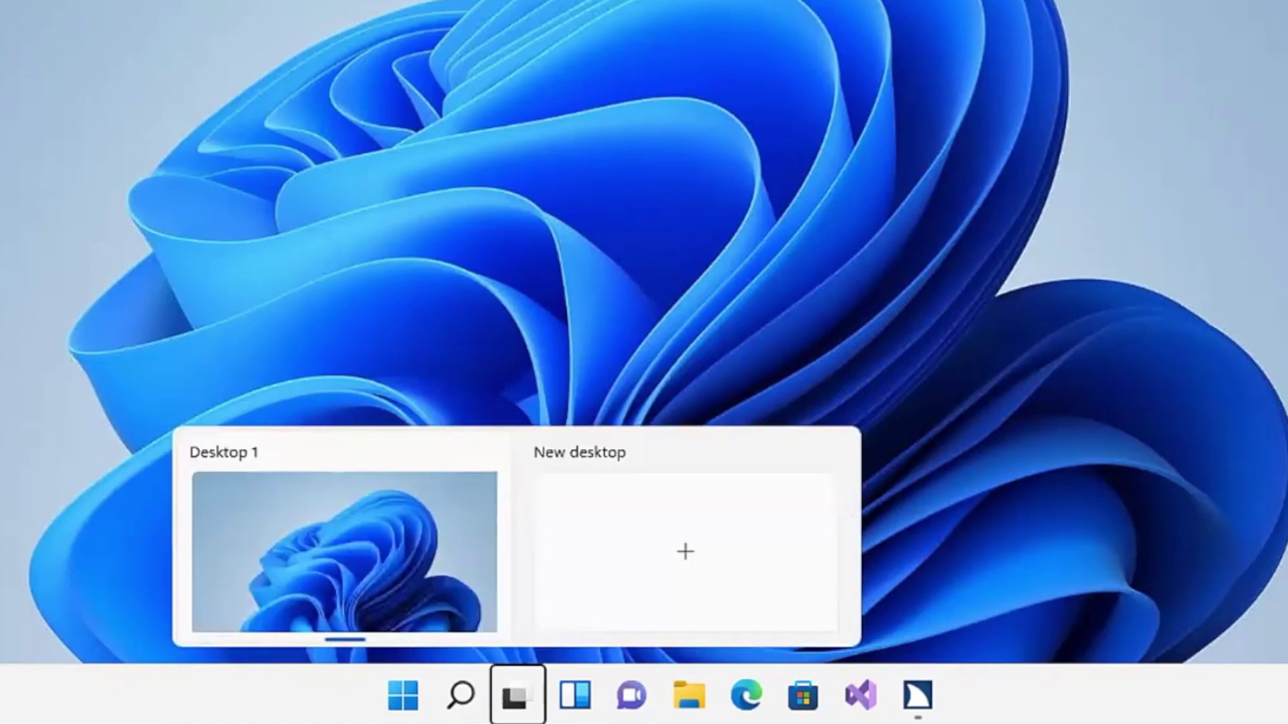
{"action": "key", "text": "Right"}
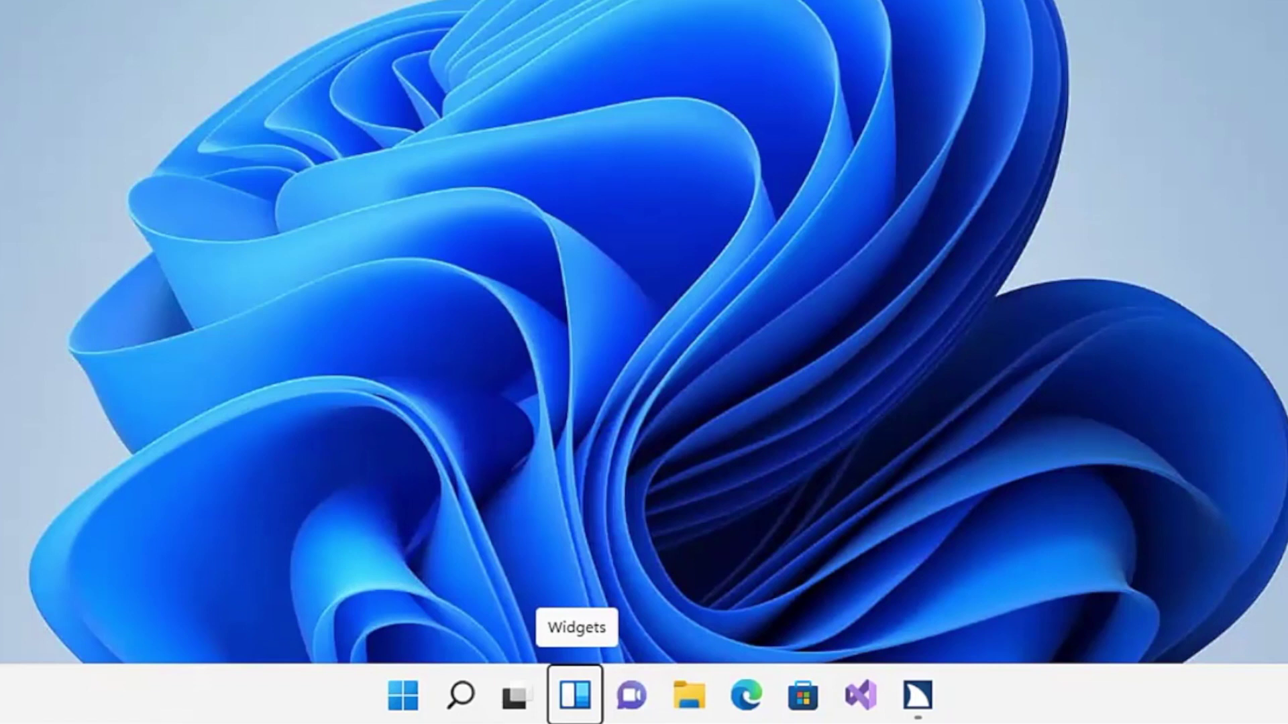
{"action": "key", "text": "Right"}
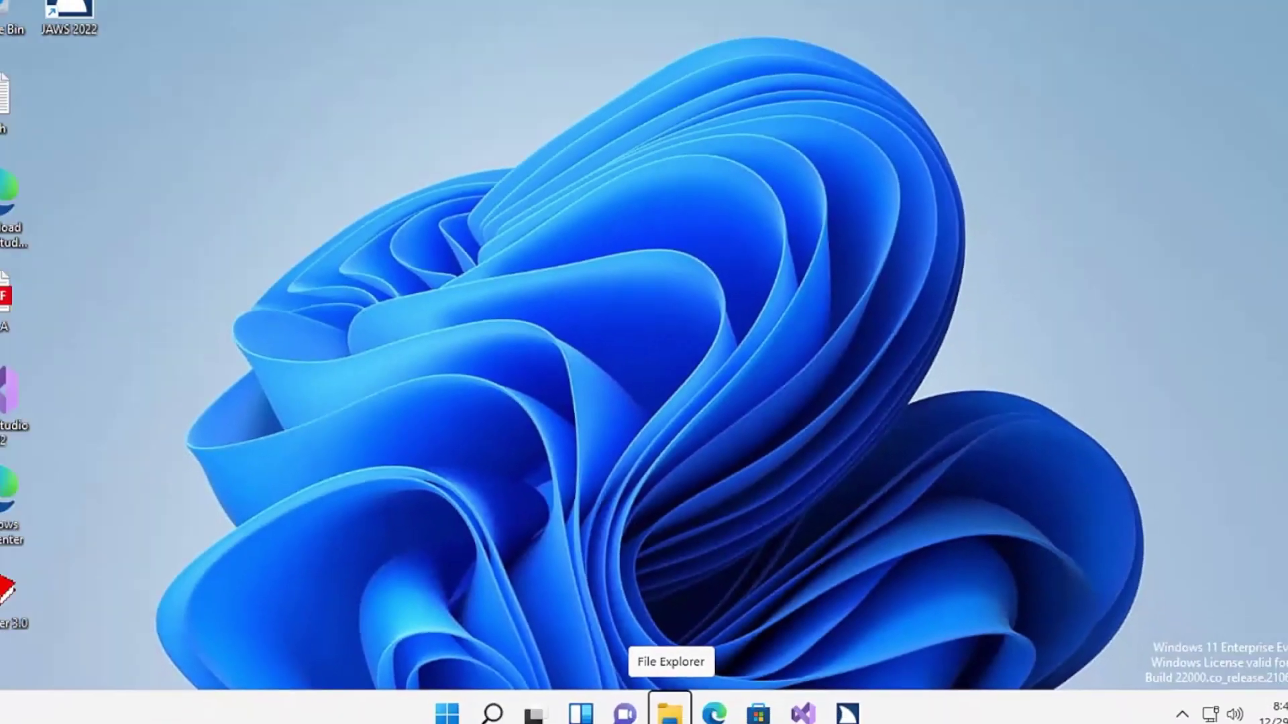
Visit the hidden icons control in the notification area, return to the desktop and select the JAWS 2022 shortcut.
{"action": "key", "text": "super+b"}
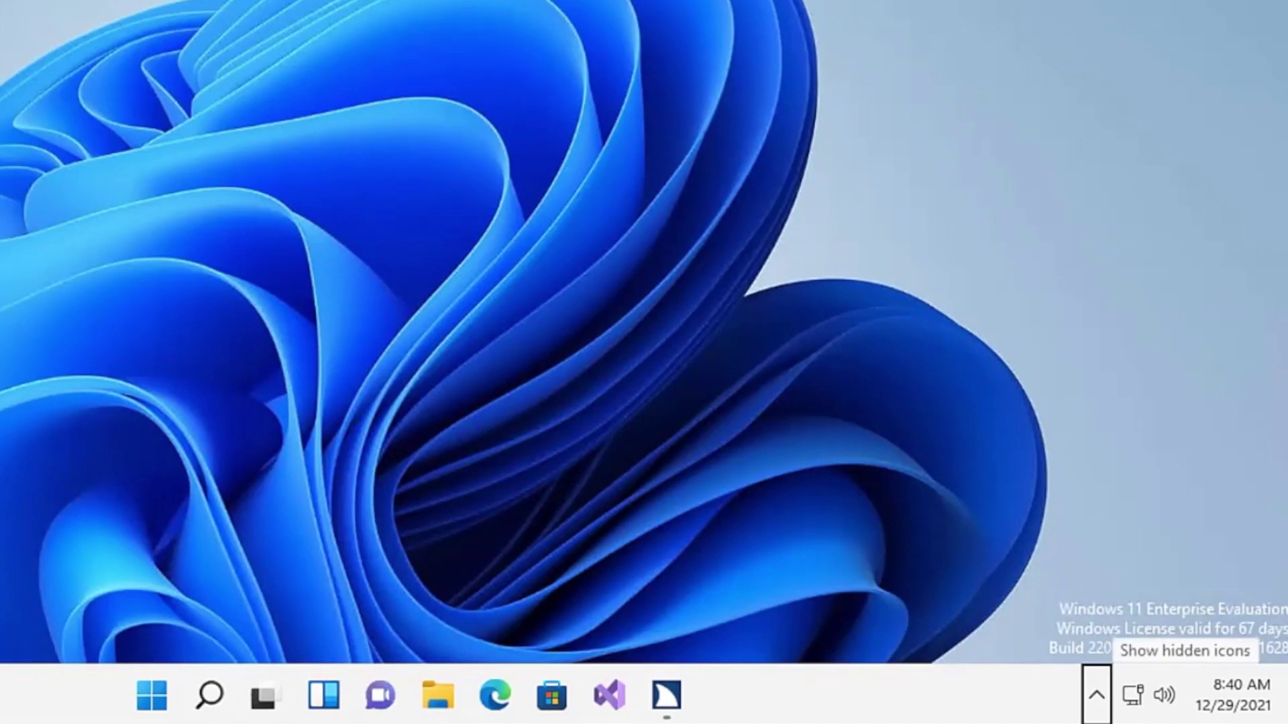
{"action": "key", "text": "Escape"}
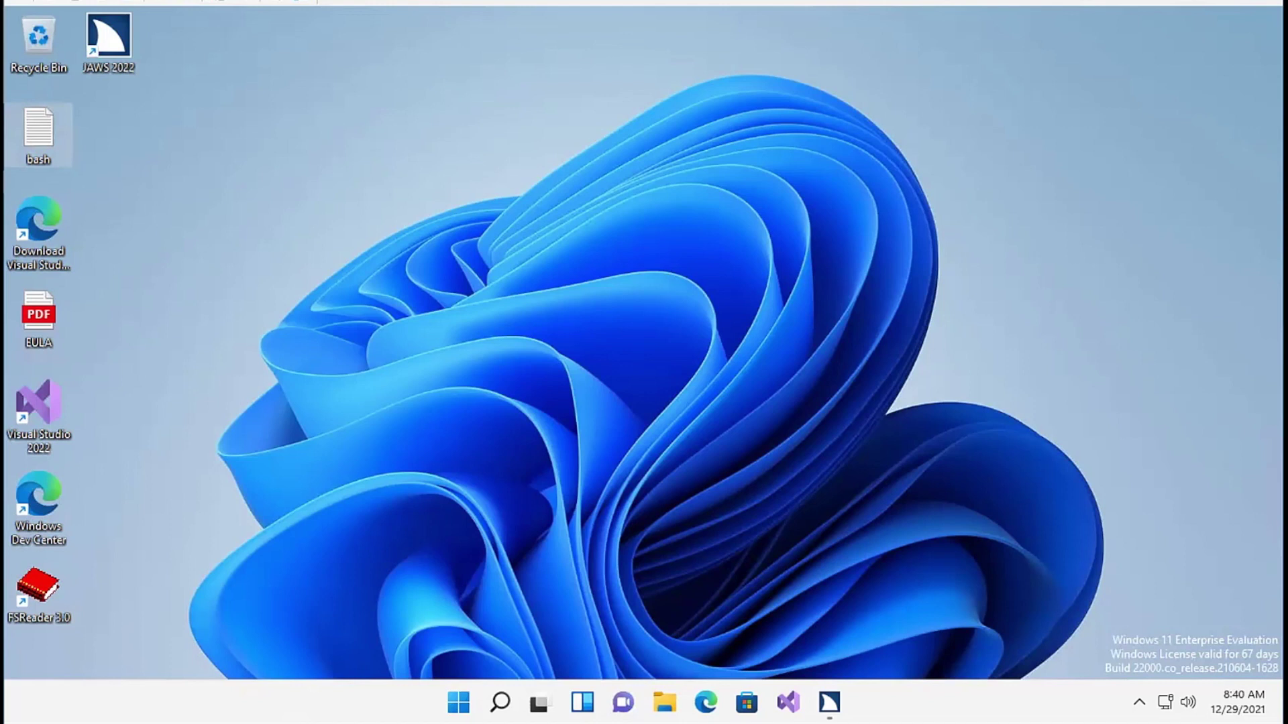
{"action": "key", "text": "j"}
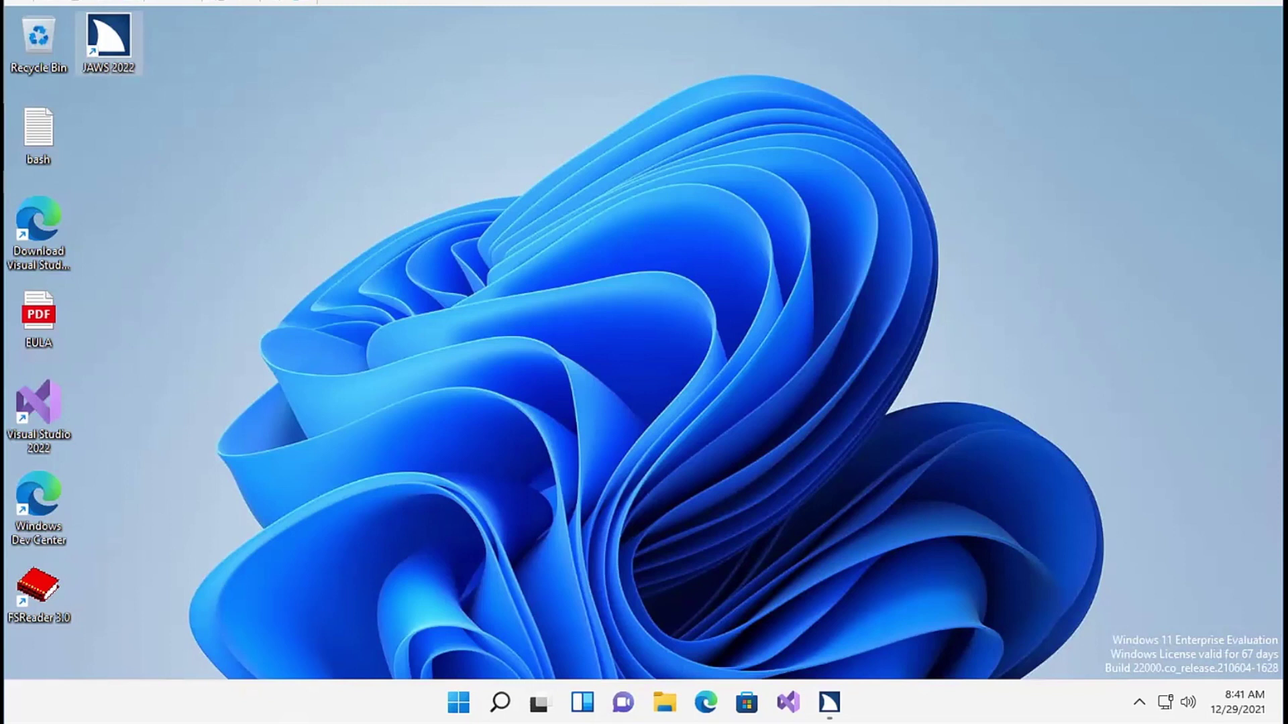
{"action": "key", "text": "alt+Tab"}
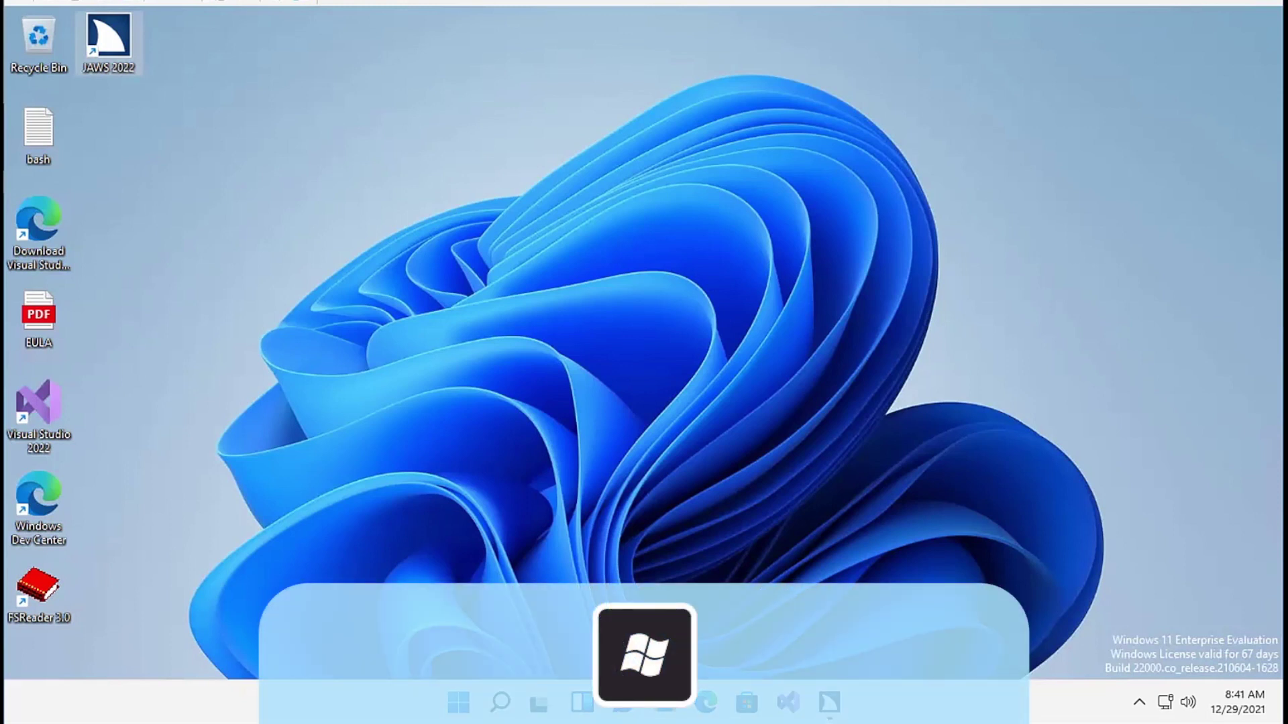
Open the Start menu, browse the first column of pinned apps from Edge to Tips, and return to the search box.
{"action": "key", "text": "super"}
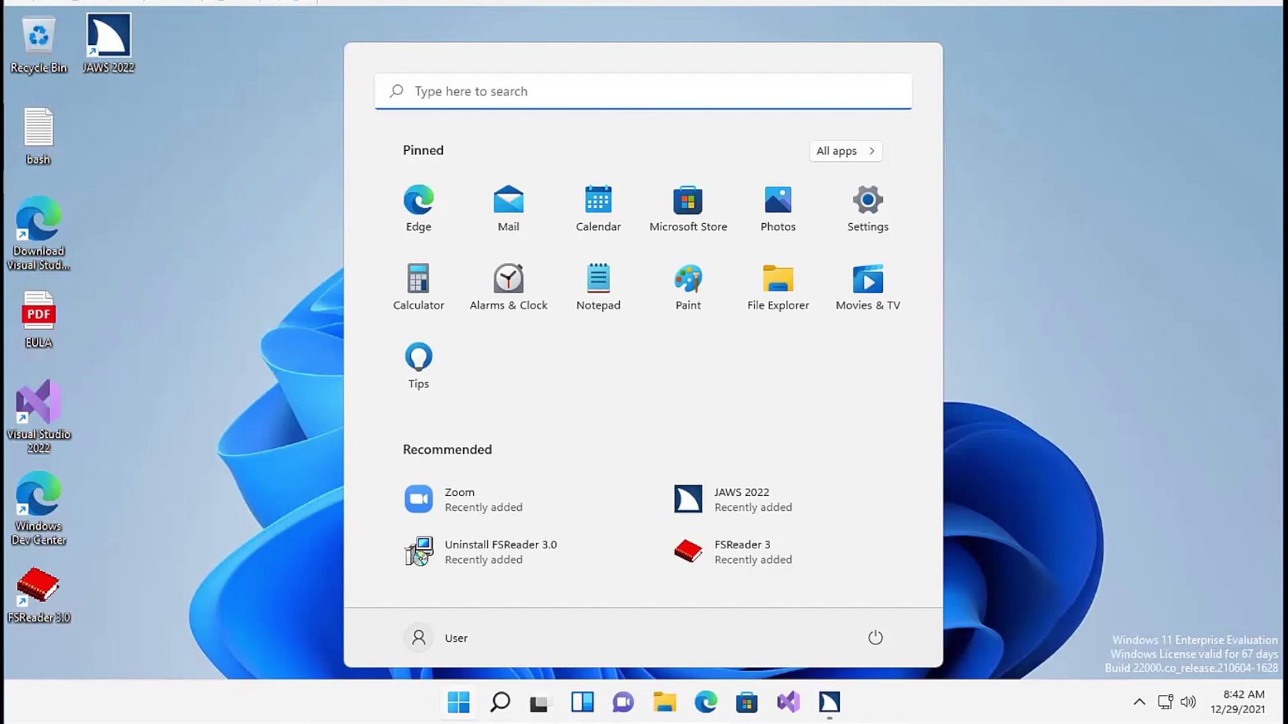
{"action": "key", "text": "Tab"}
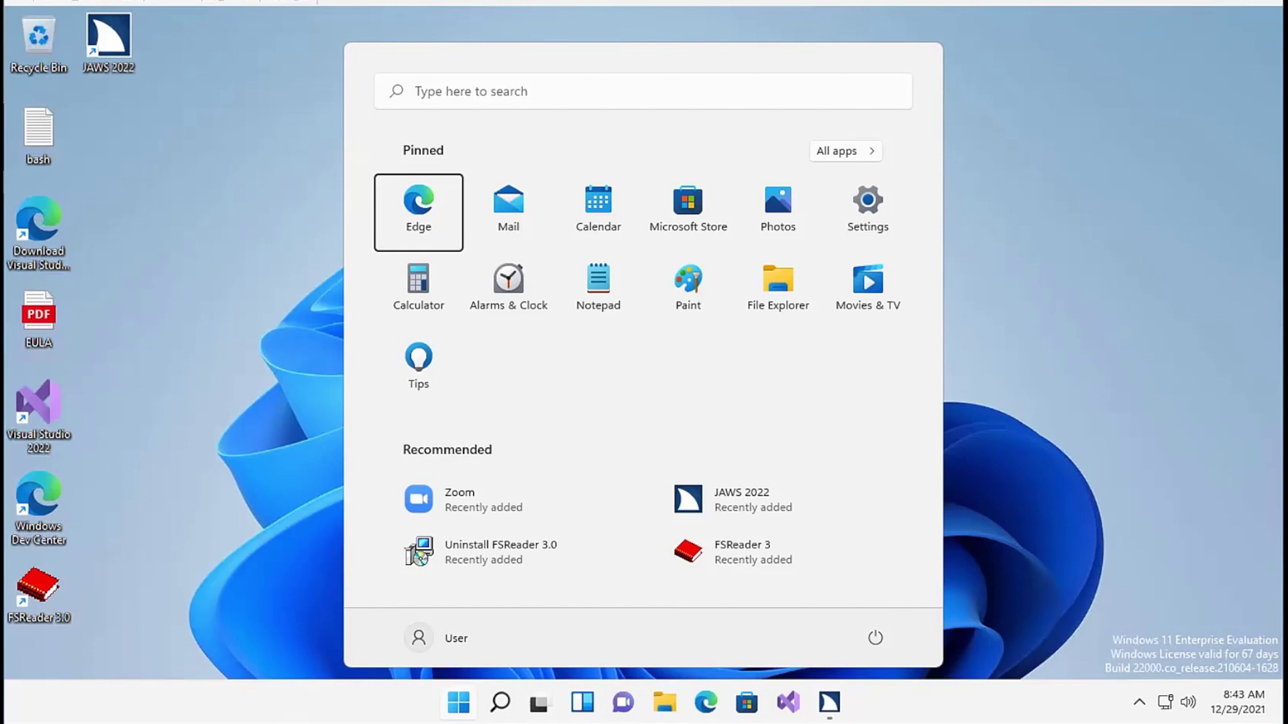
{"action": "key", "text": "Down"}
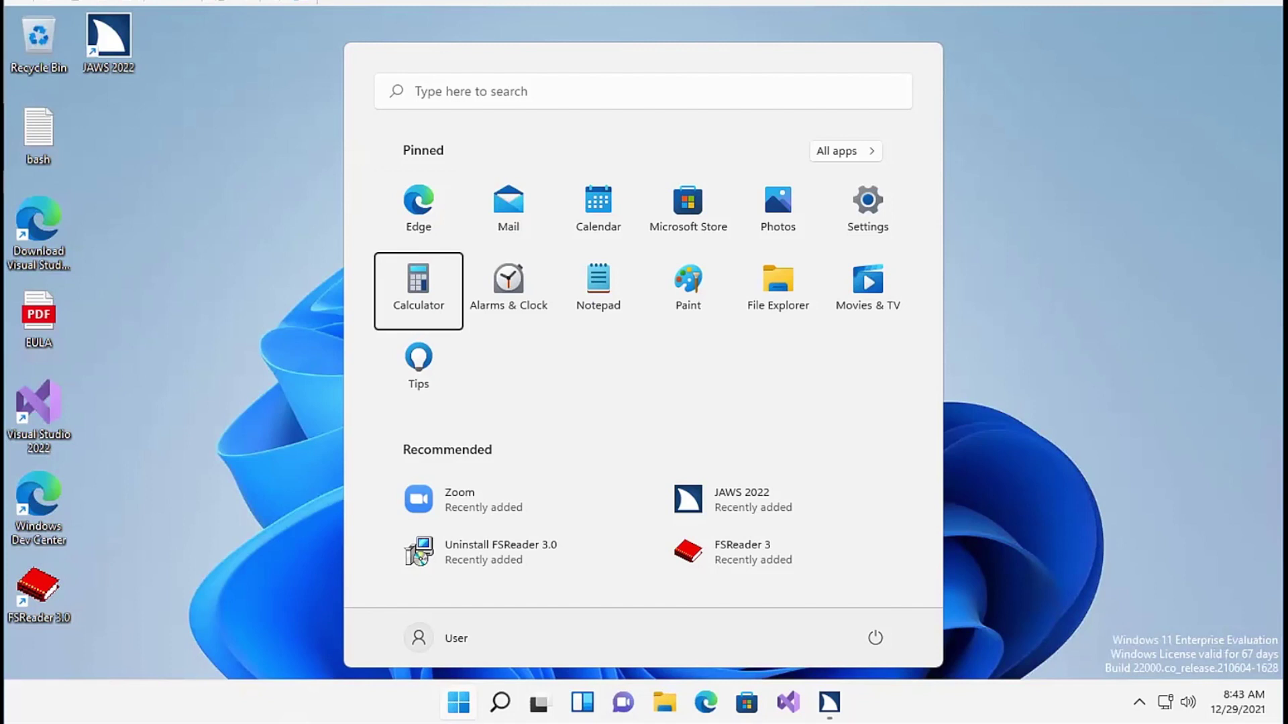
{"action": "key", "text": "Down"}
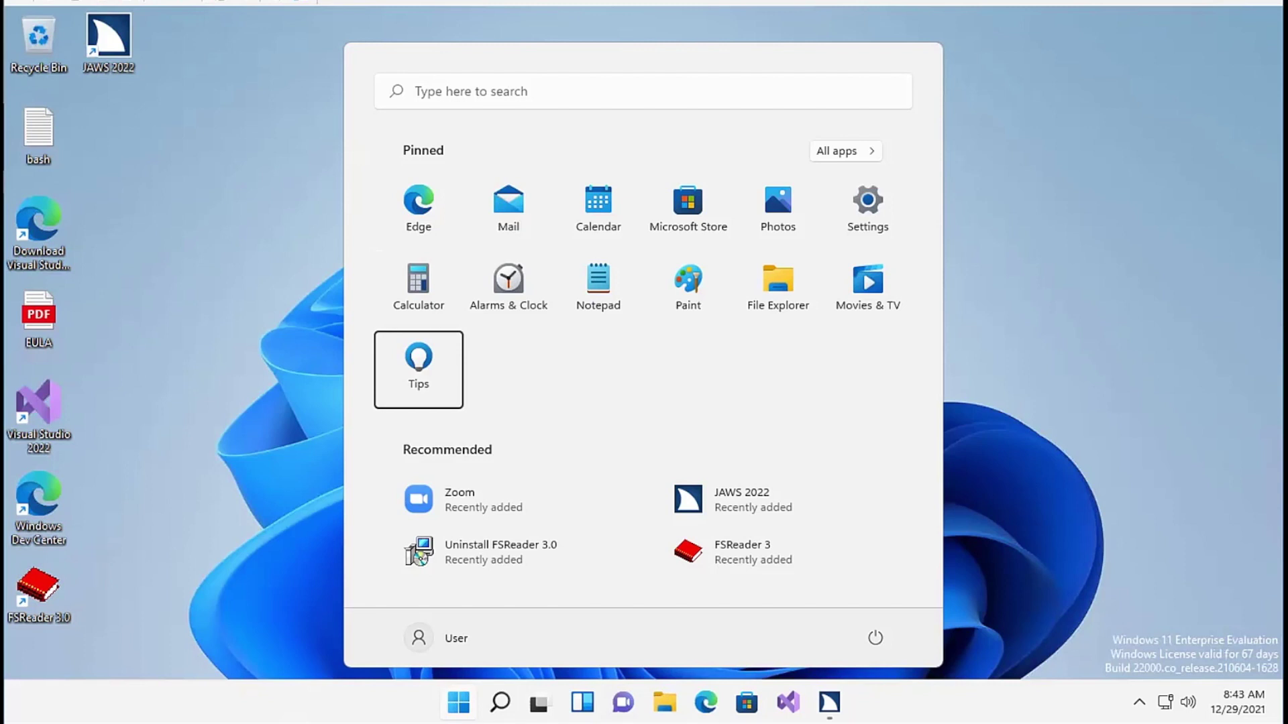
{"action": "key", "text": "Down"}
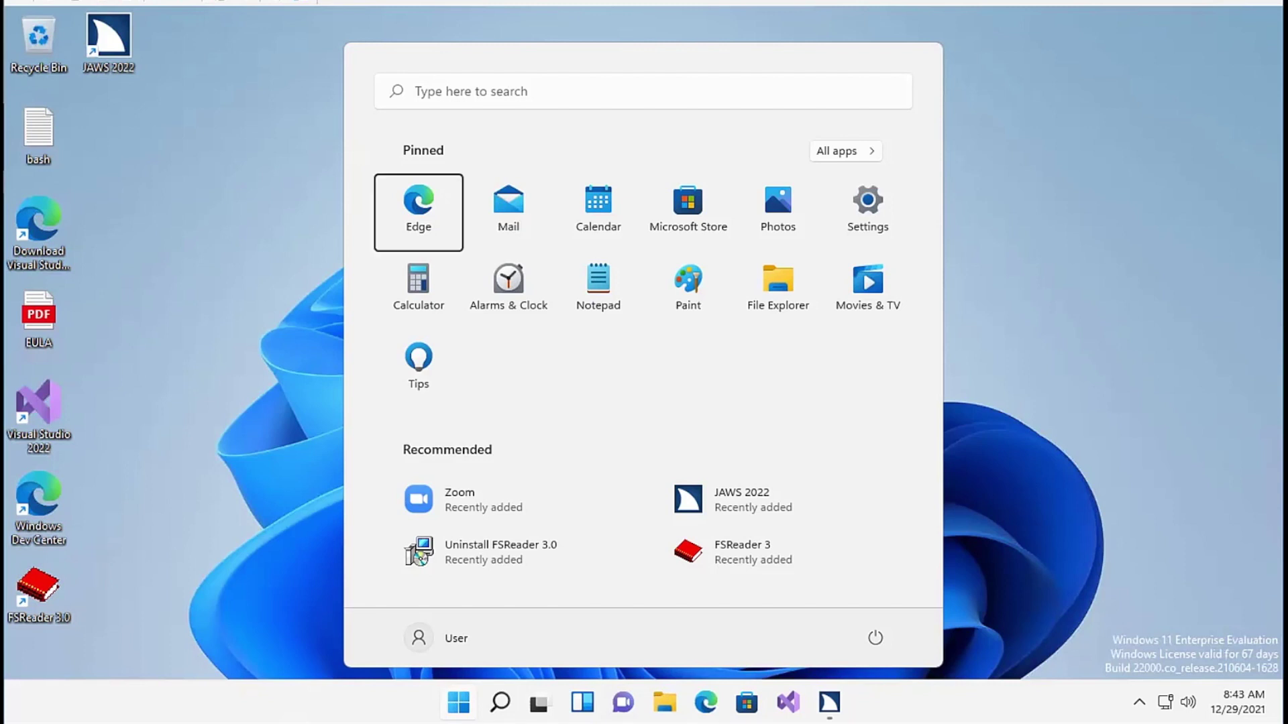
{"action": "key", "text": "shift+Tab"}
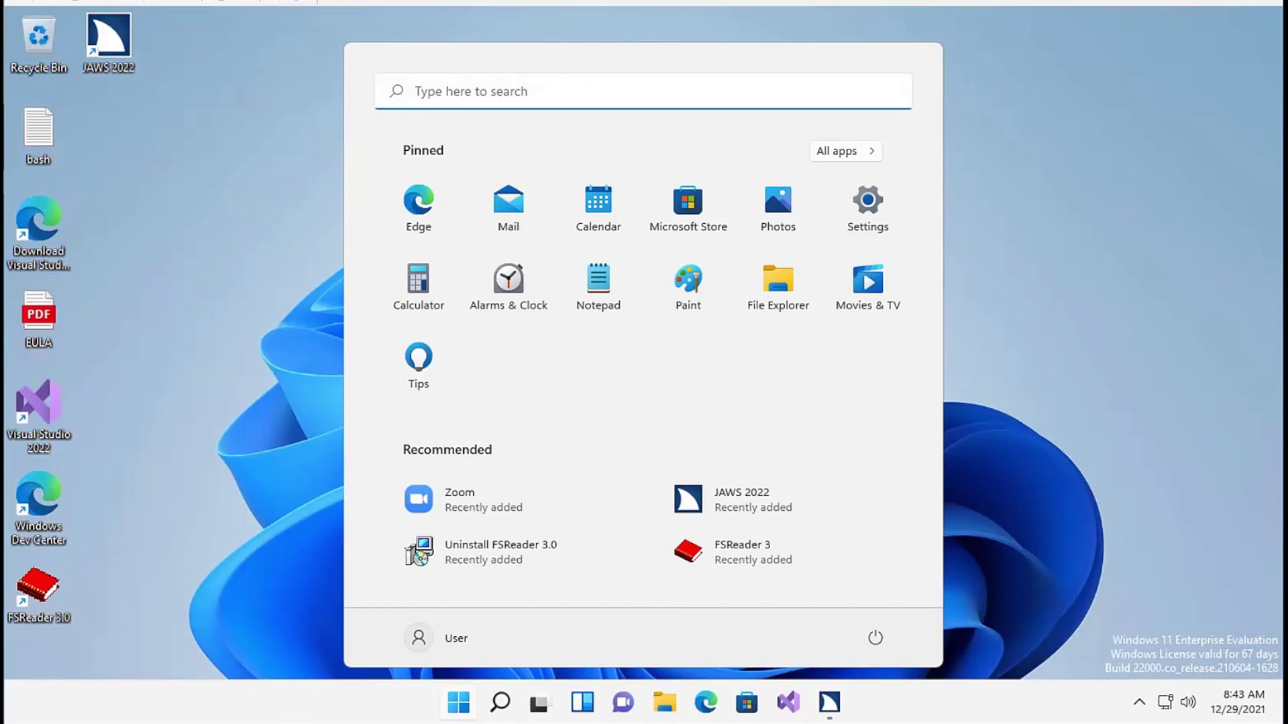
Browse the pinned apps grid again from Edge down to Tips and back to Movies & TV.
{"action": "key", "text": "Tab"}
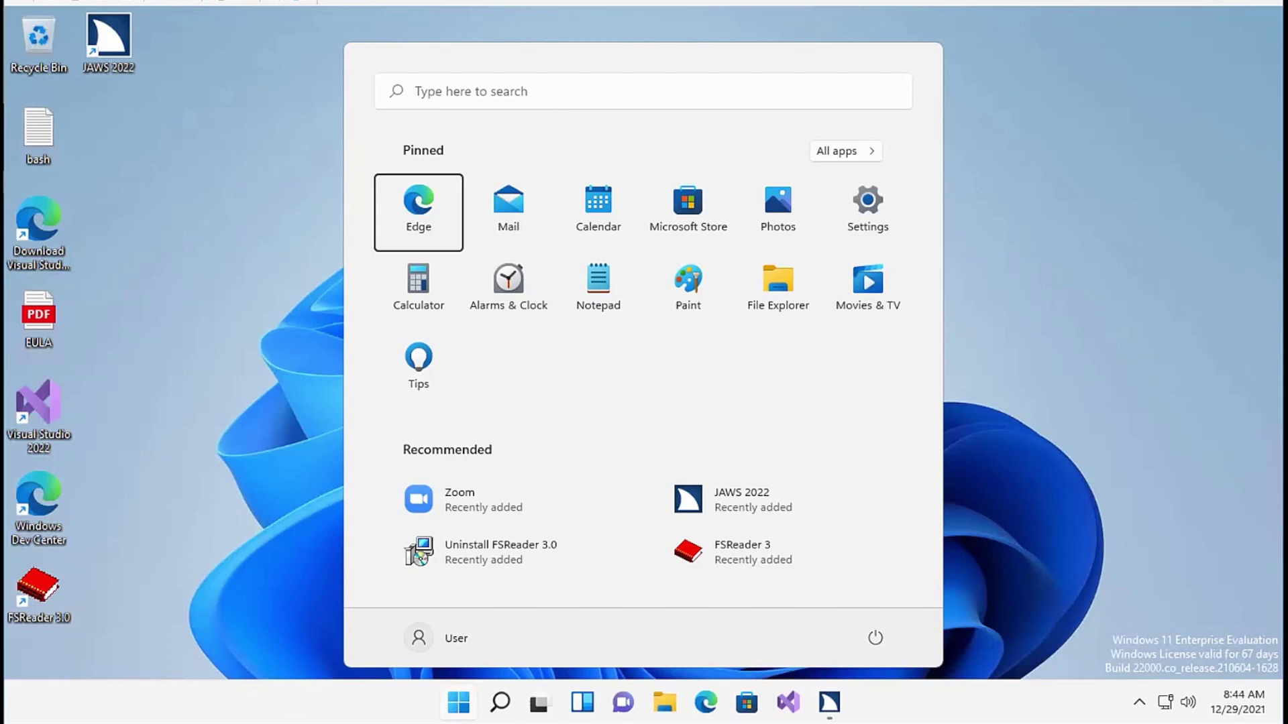
{"action": "key", "text": "Down"}
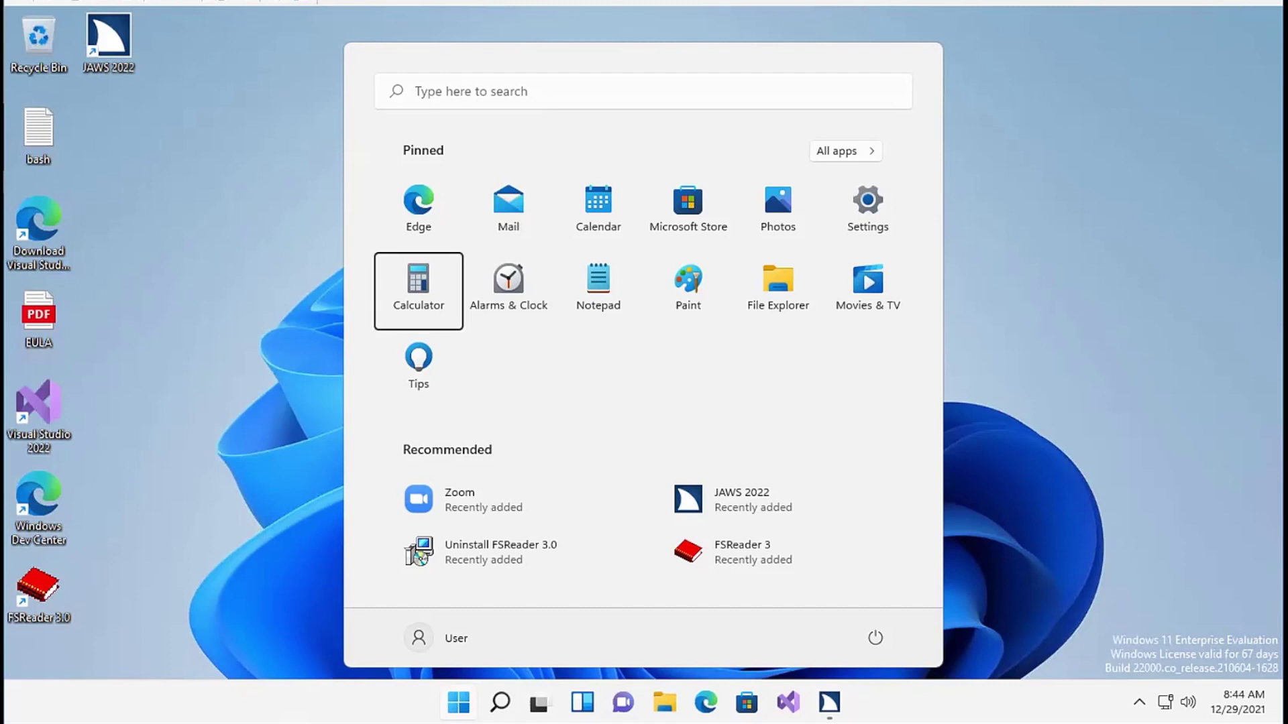
{"action": "key", "text": "Down"}
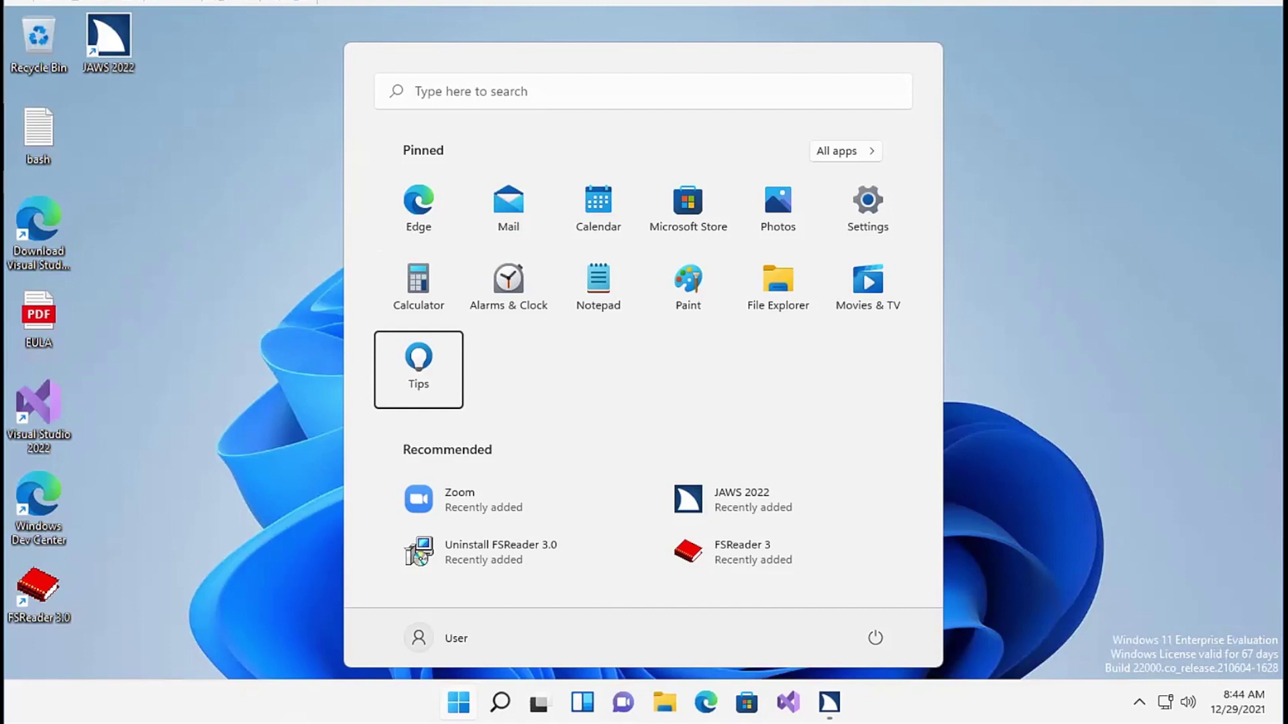
{"action": "key", "text": "Left"}
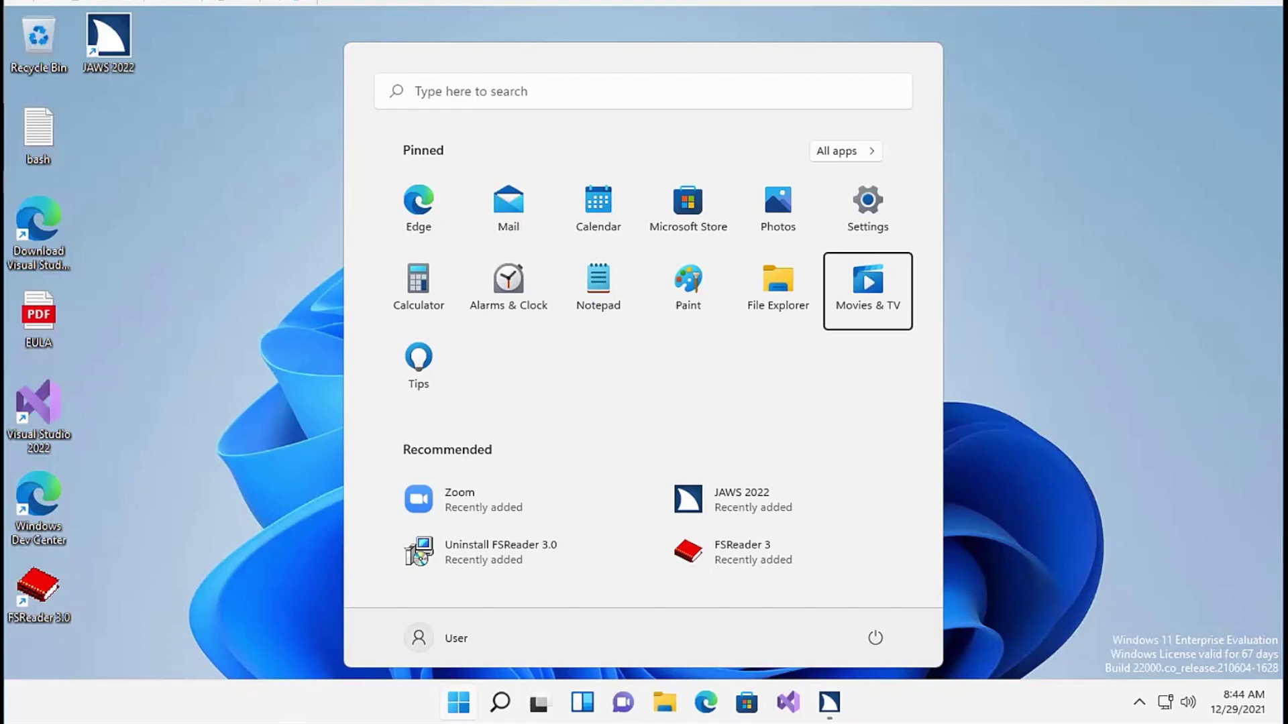
Open the All apps list, visit its first letter heading, and go back to the pinned apps view.
{"action": "key", "text": "shift+Tab"}
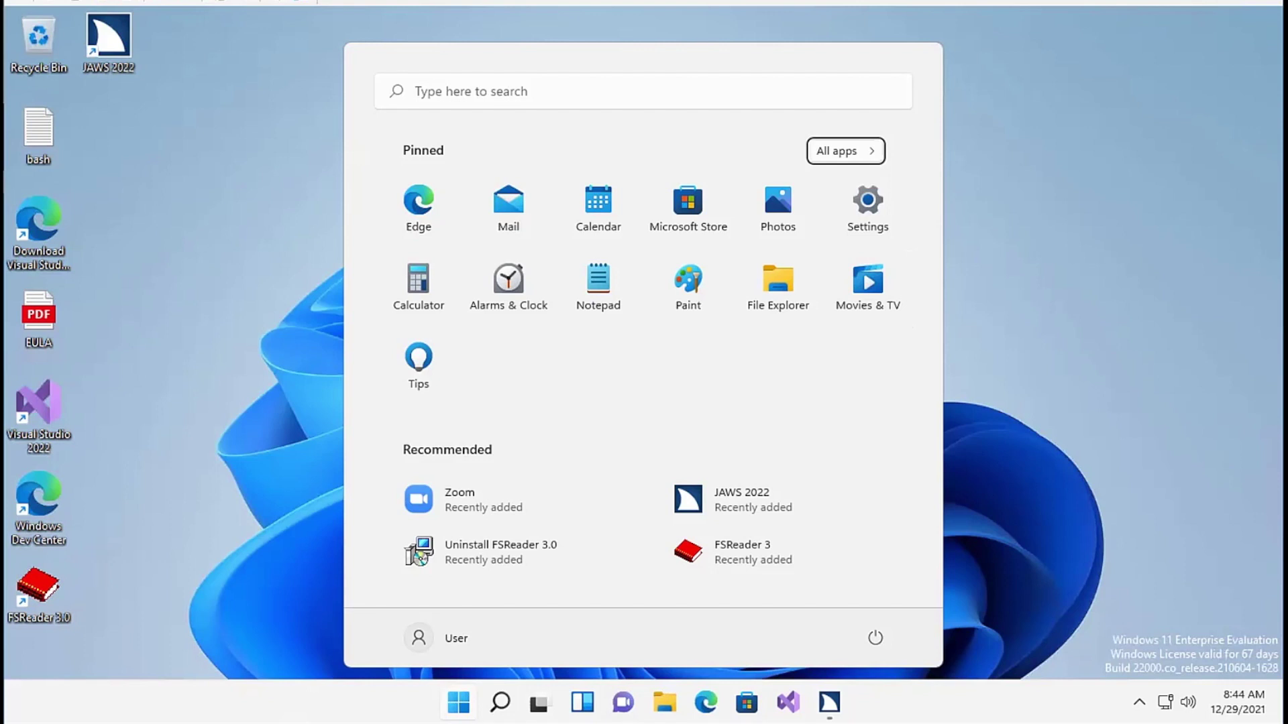
{"action": "key", "text": "Return"}
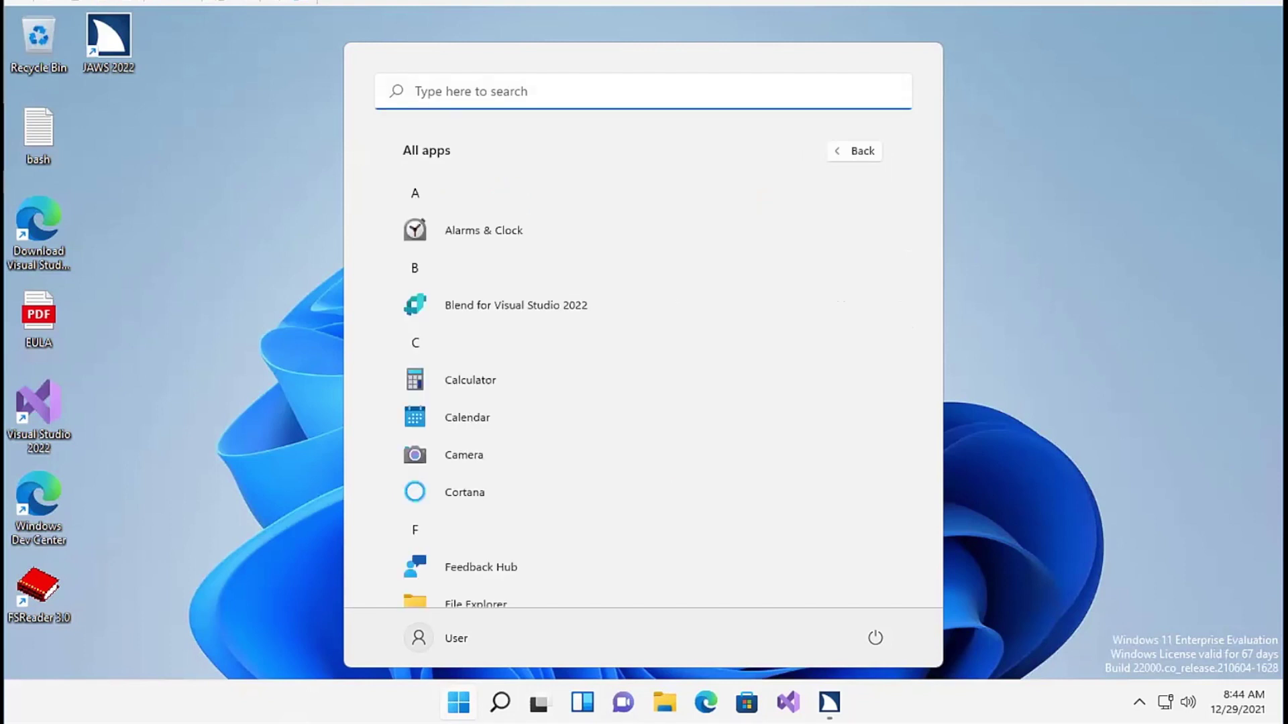
{"action": "key", "text": "Tab"}
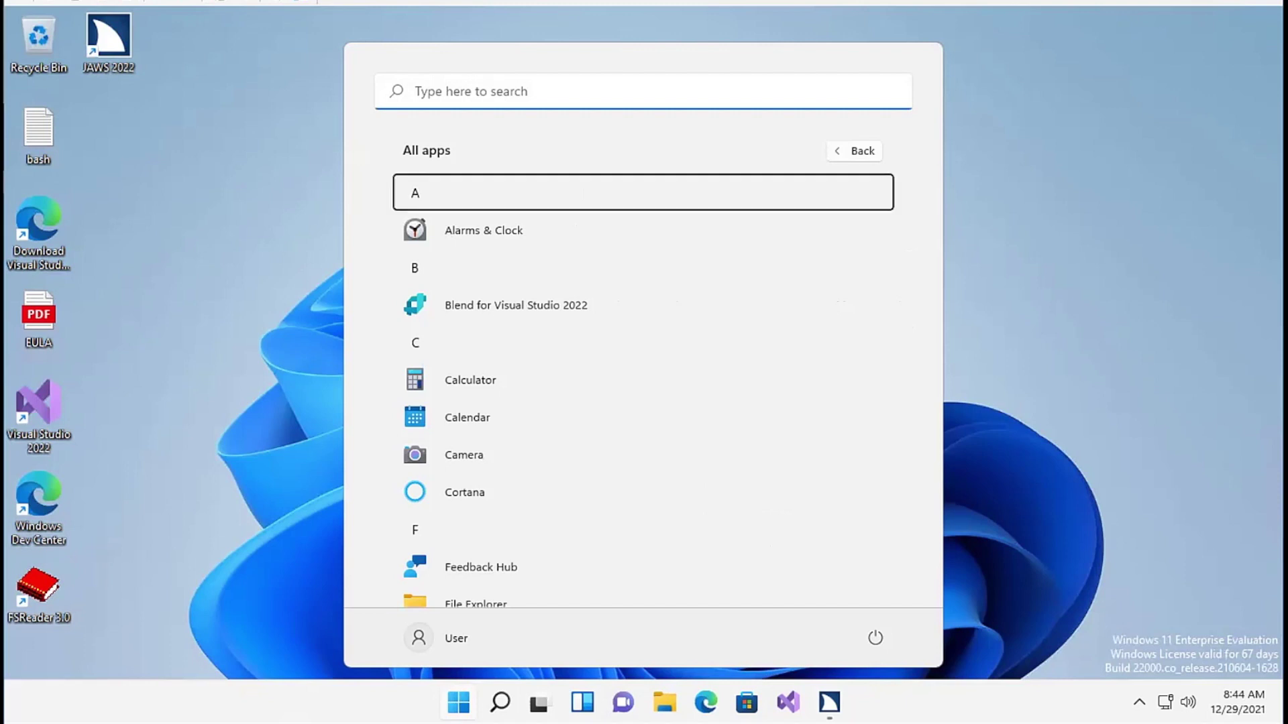
{"action": "key", "text": "shift+Tab"}
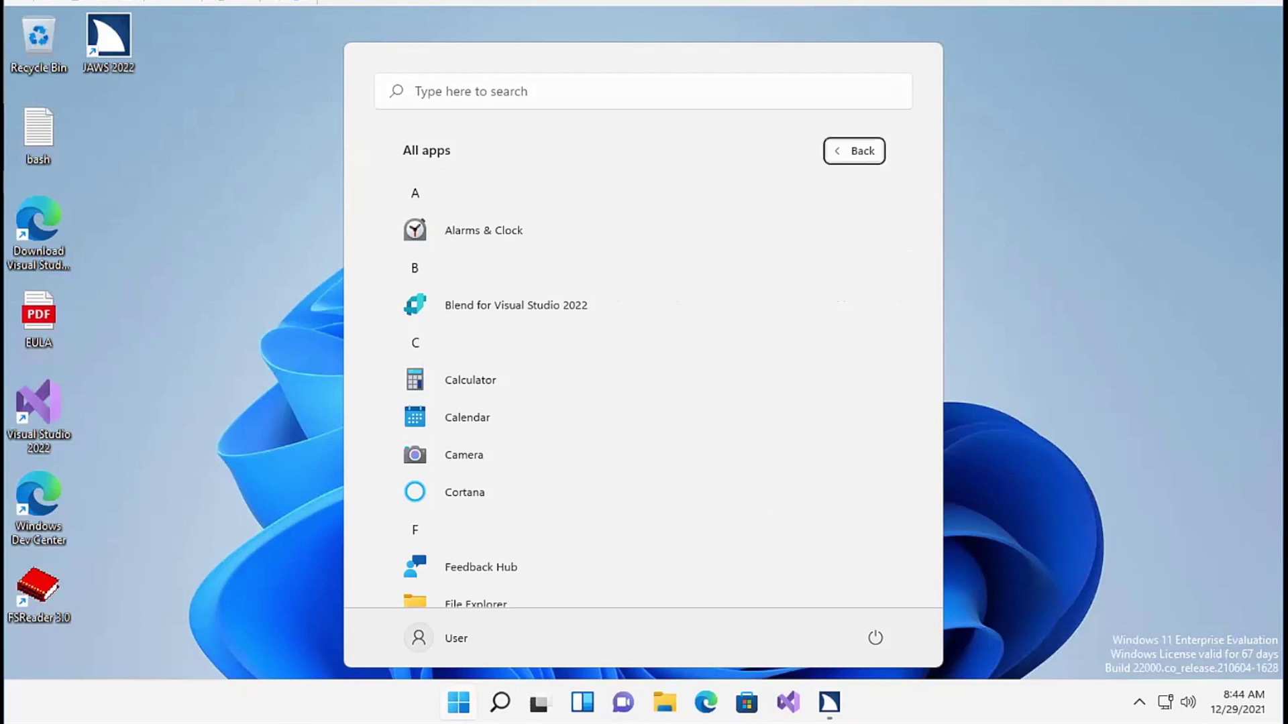
{"action": "key", "text": "Return"}
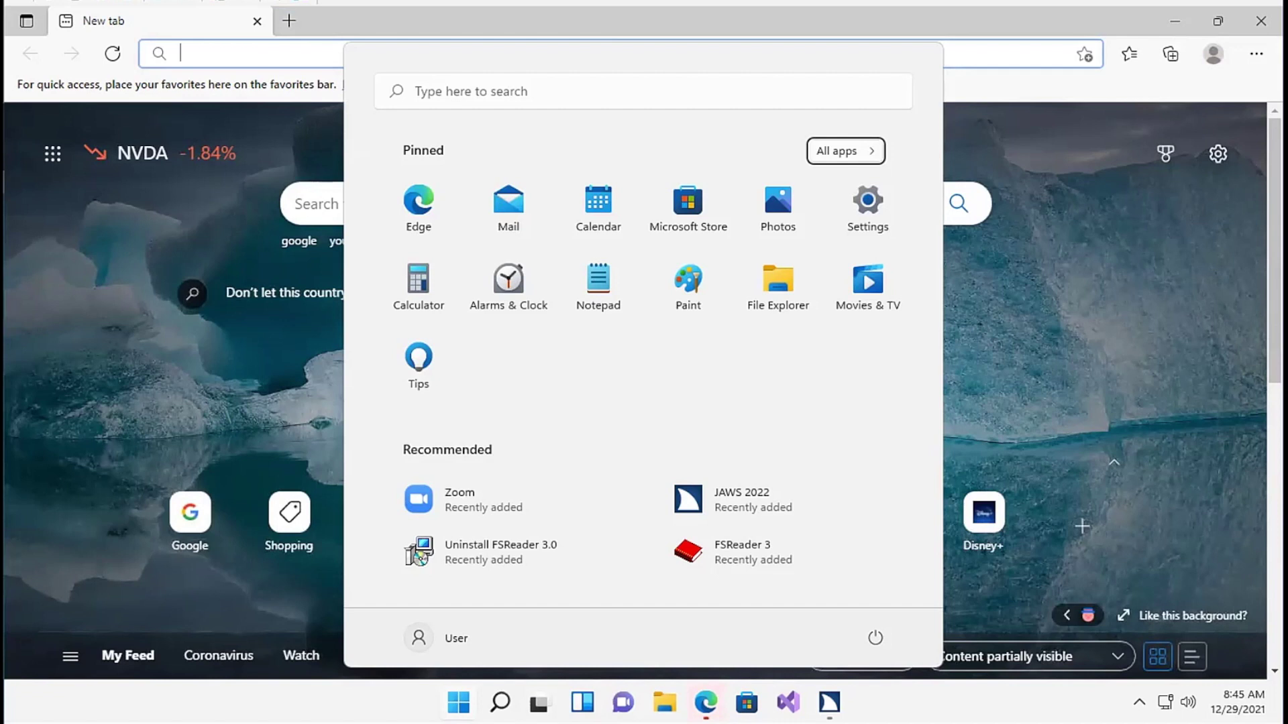
Browse the Recommended items in the Start menu, from Zoom through Uninstall FSReader 3.0 to JAWS 2022.
{"action": "key", "text": "Tab"}
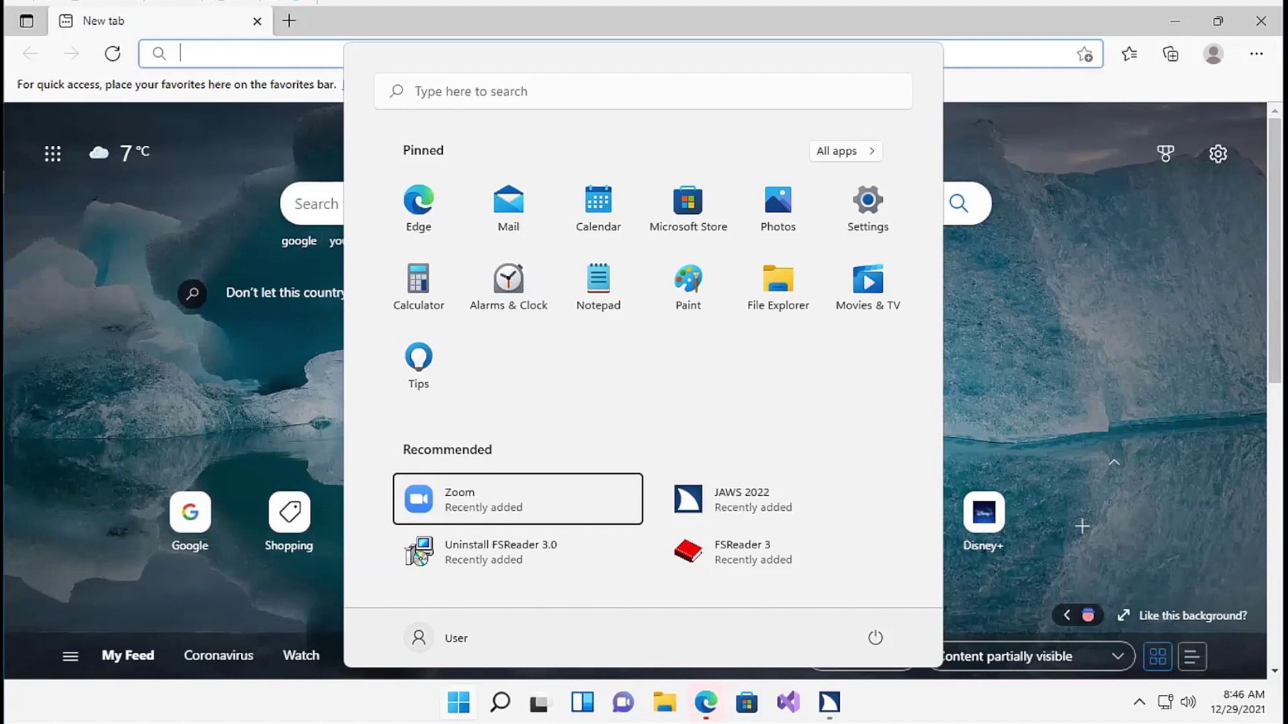
{"action": "key", "text": "Down"}
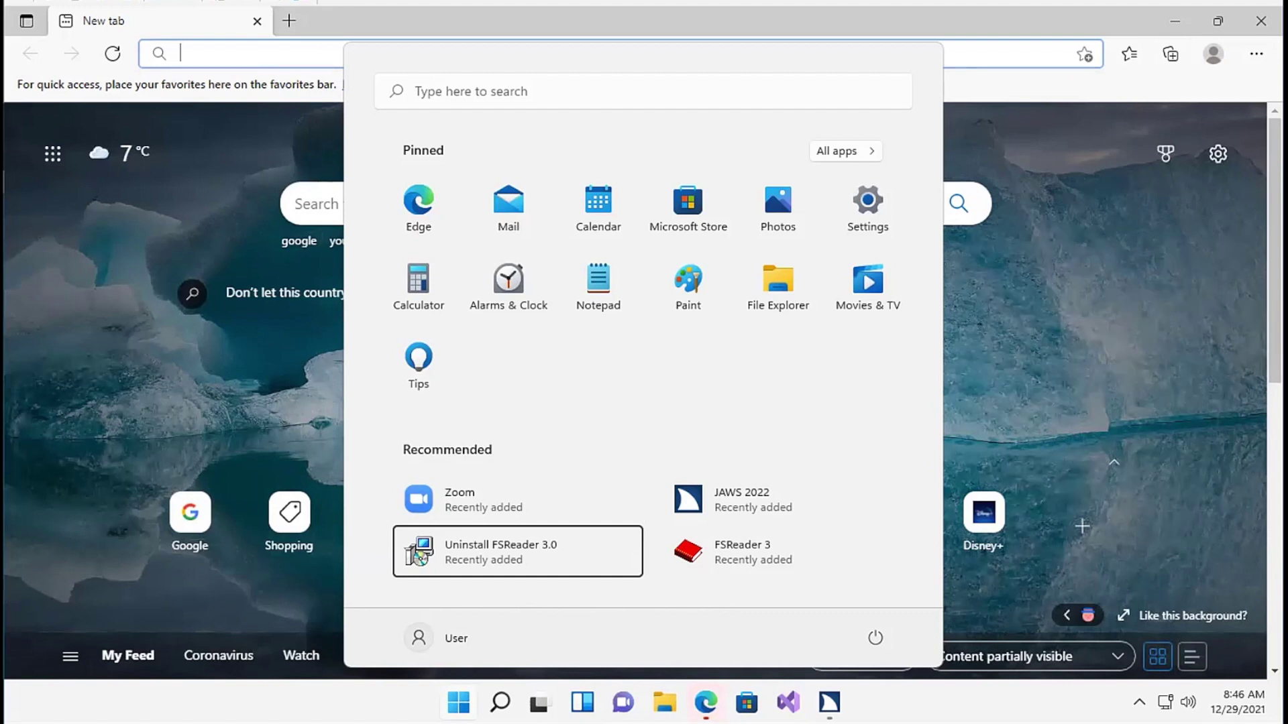
{"action": "key", "text": "Left"}
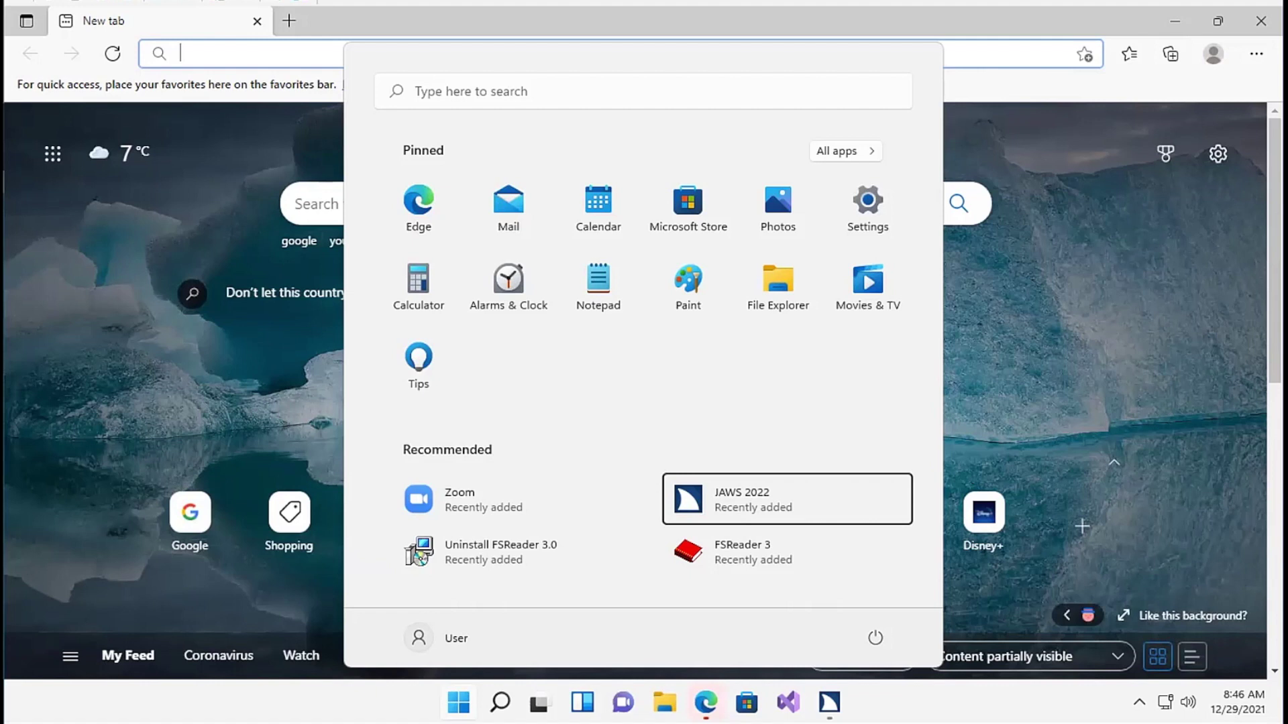
Move focus through the account and Power controls of the Start menu and back around to the search box.
{"action": "key", "text": "Tab"}
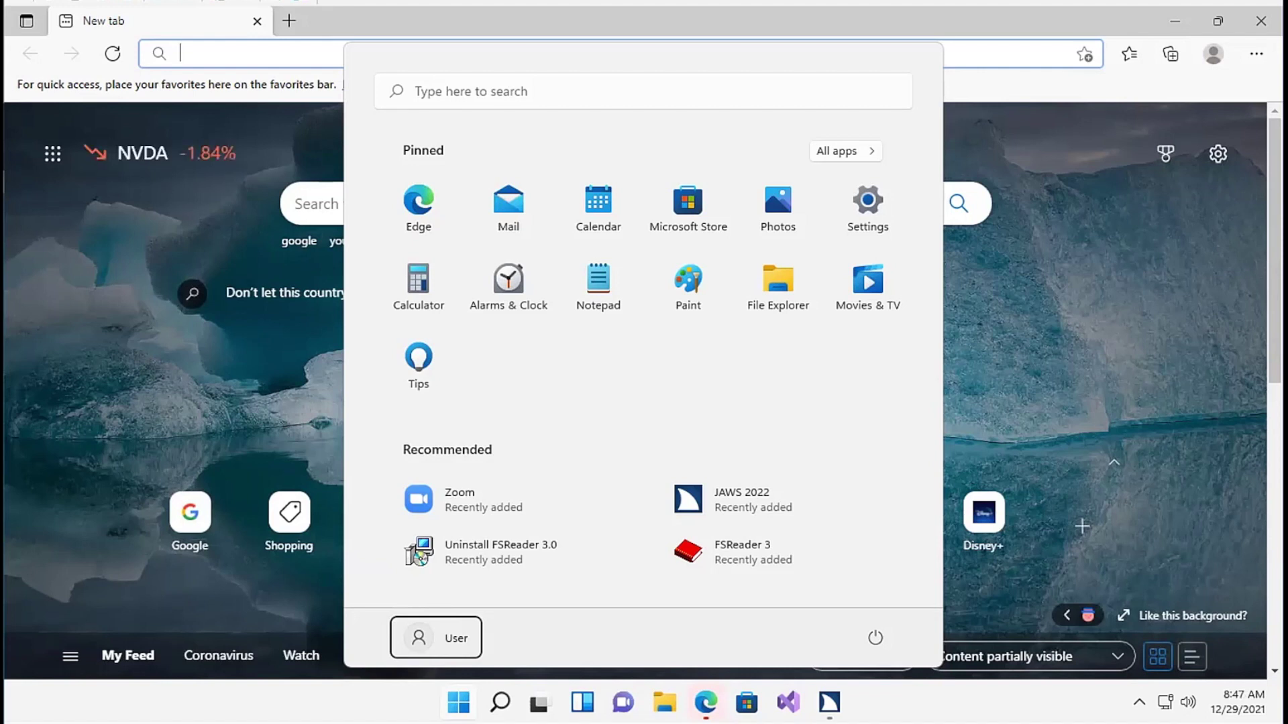
{"action": "key", "text": "Tab"}
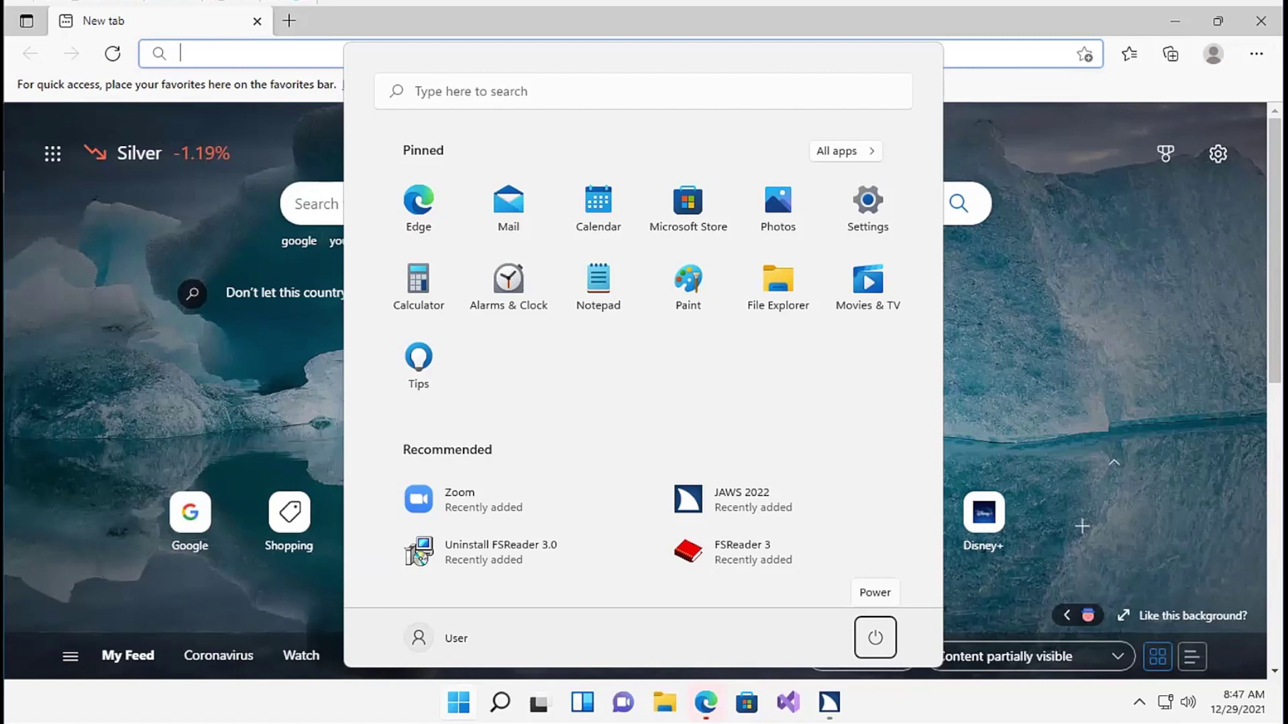
{"action": "key", "text": "Tab"}
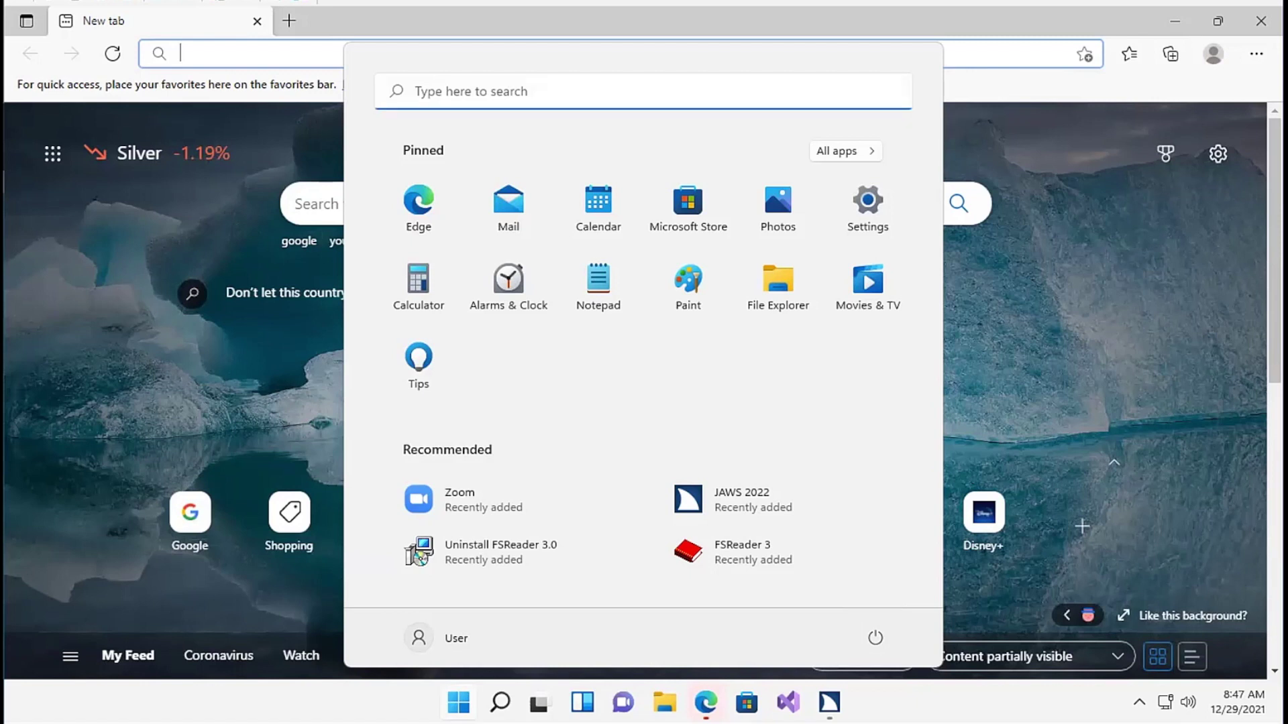